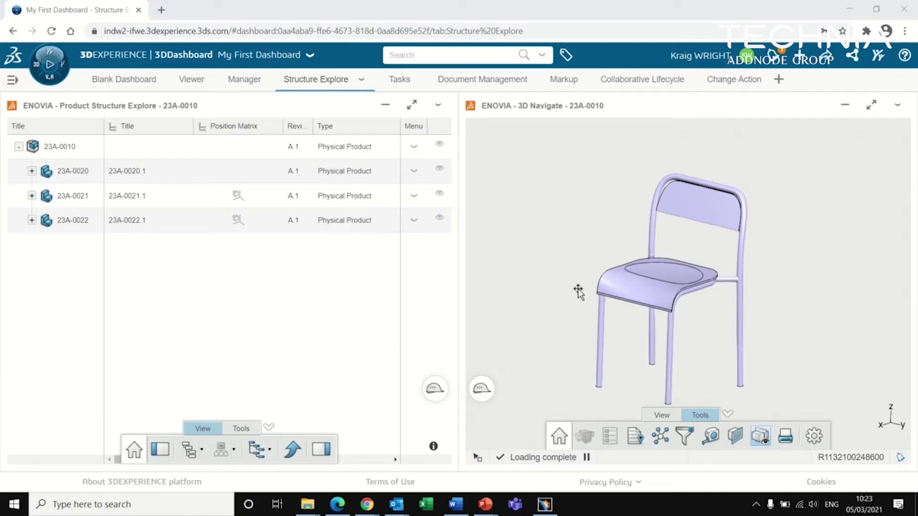
Step: Switch to the empty Blank Dashboard tab
{"action": "left_click", "coordinate": [113, 78]}
Step: Add Product Explorer to the Blank Dashboard and fit its two widgets to the tab
{"action": "left_click", "coordinate": [49, 69]}
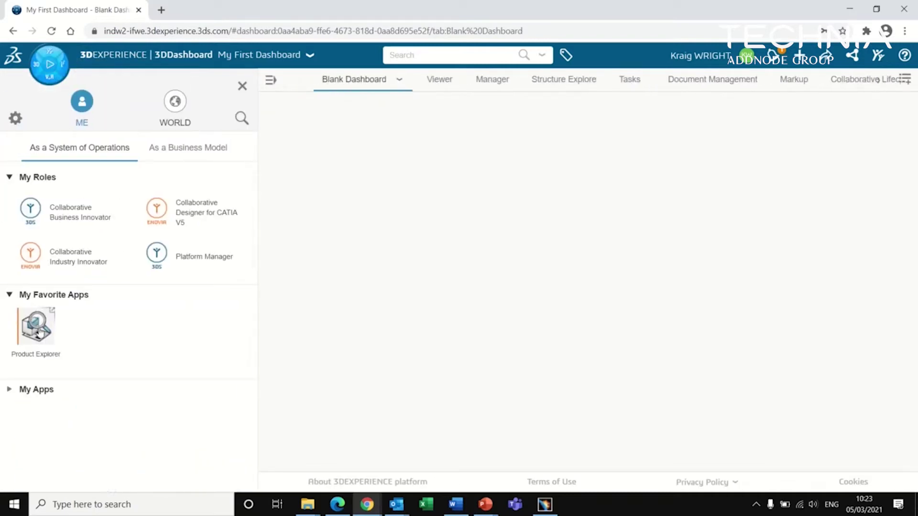
{"action": "left_click_drag", "start_coordinate": [39, 332], "coordinate": [243, 90]}
{"action": "left_click", "coordinate": [242, 87]}
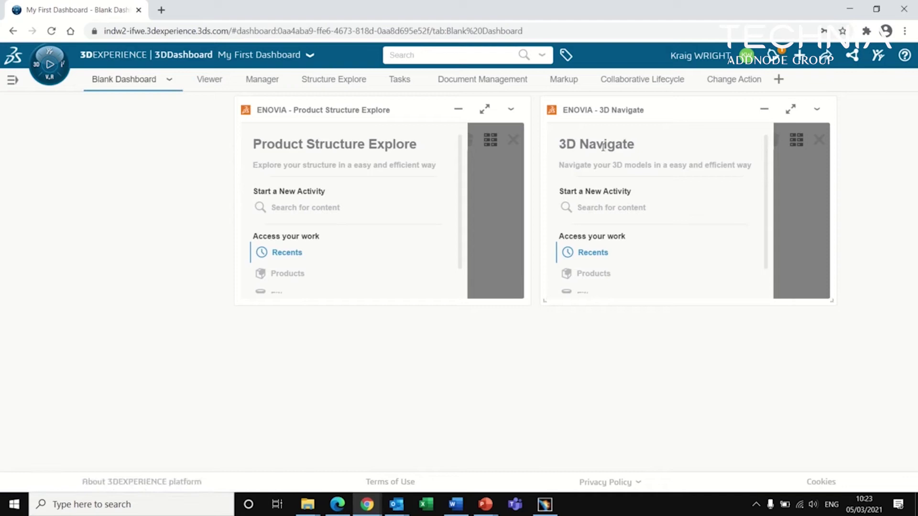
{"action": "left_click", "coordinate": [168, 80]}
{"action": "left_click", "coordinate": [194, 232]}
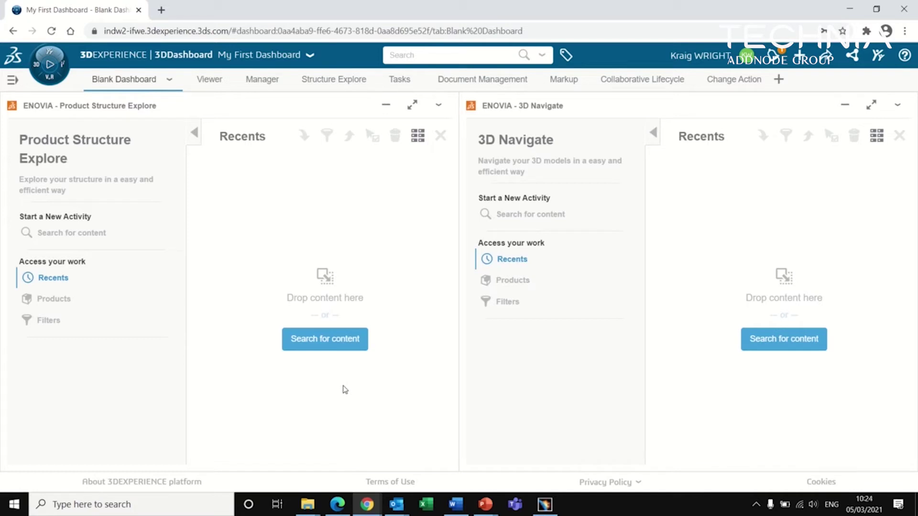
Step: Search 'office' and load chair assembly 21A-0001 into both Product Explorer widgets
{"action": "left_click", "coordinate": [439, 56]}
{"action": "left_click", "coordinate": [431, 79]}
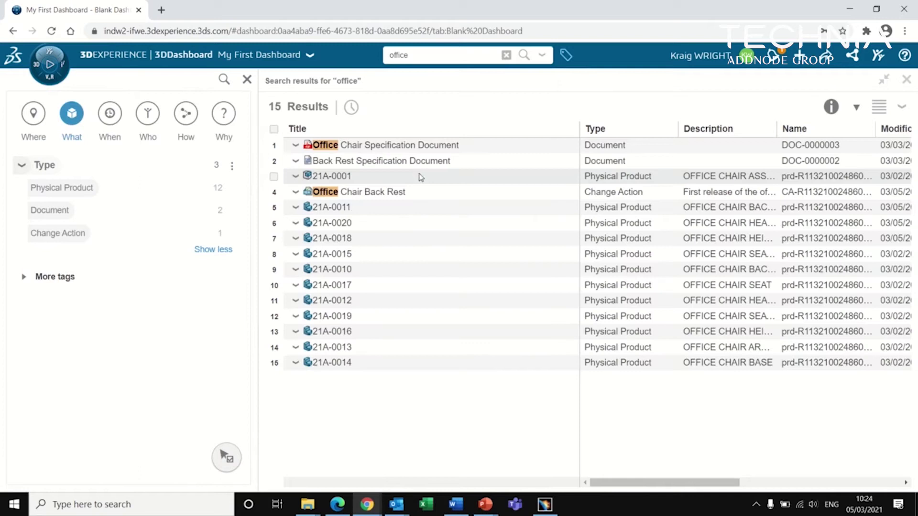
{"action": "left_click", "coordinate": [402, 181]}
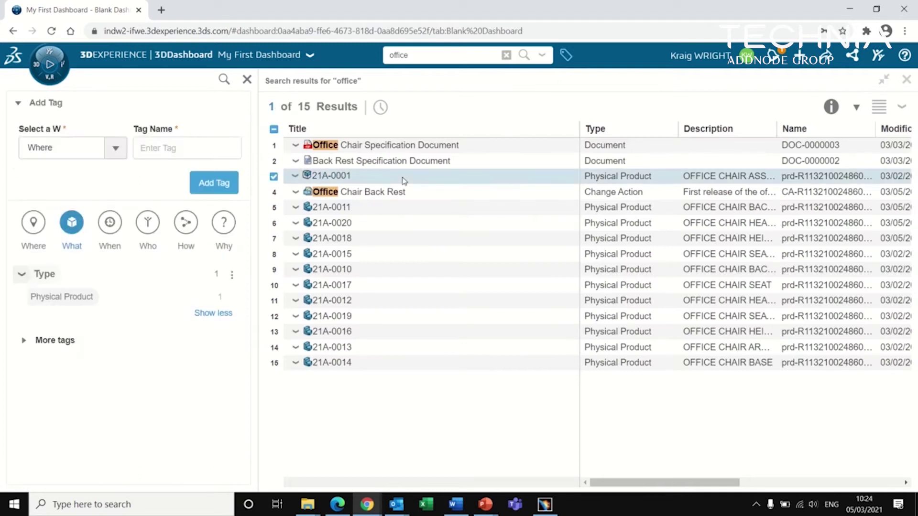
{"action": "left_click_drag", "start_coordinate": [401, 180], "coordinate": [235, 295]}
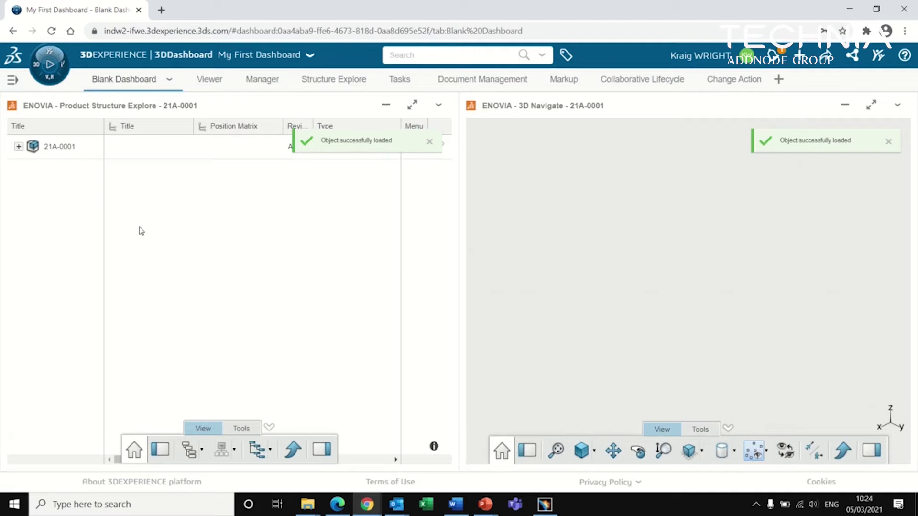
Step: Expand 21A-0001's child parts and turn the chair model upright, higher in the 3D view
{"action": "left_click", "coordinate": [18, 146]}
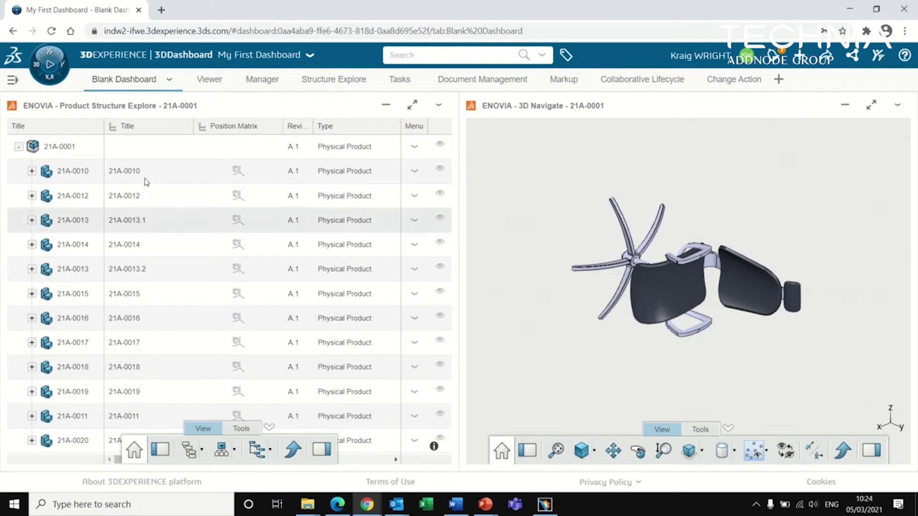
{"action": "left_click", "coordinate": [138, 154]}
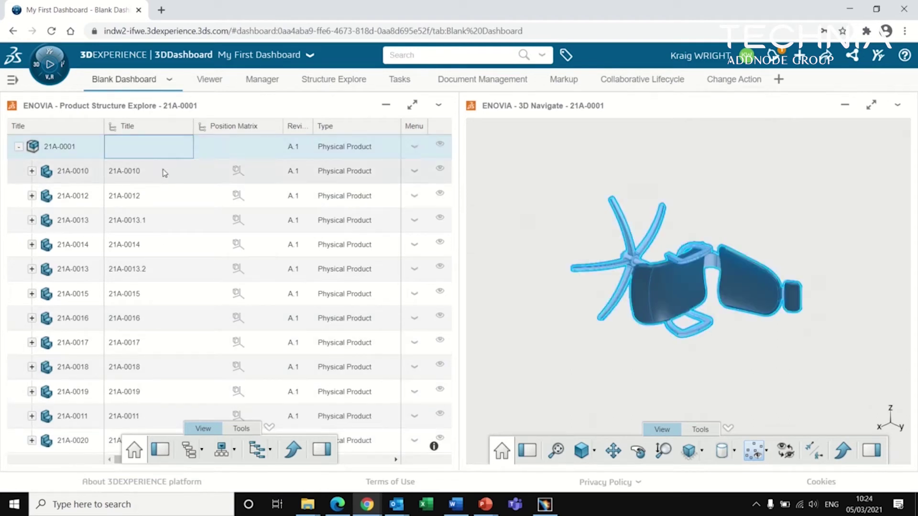
{"action": "left_click_drag", "start_coordinate": [603, 178], "coordinate": [732, 415]}
{"action": "left_click", "coordinate": [797, 340]}
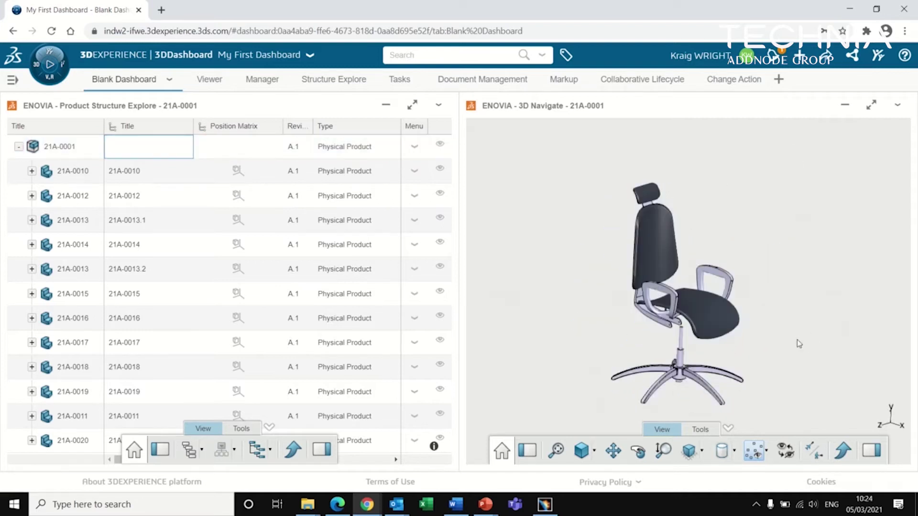
{"action": "middle_click_drag", "start_coordinate": [769, 347], "coordinate": [783, 311]}
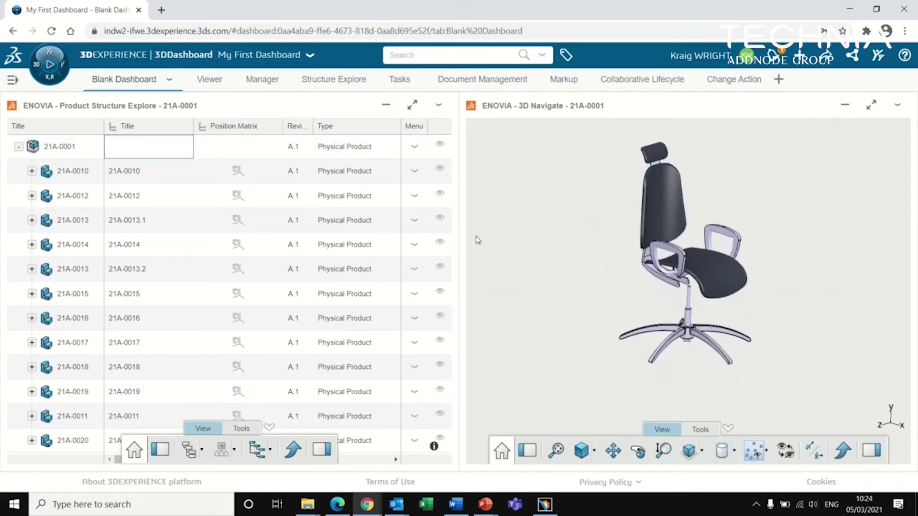
{"action": "left_click", "coordinate": [128, 151]}
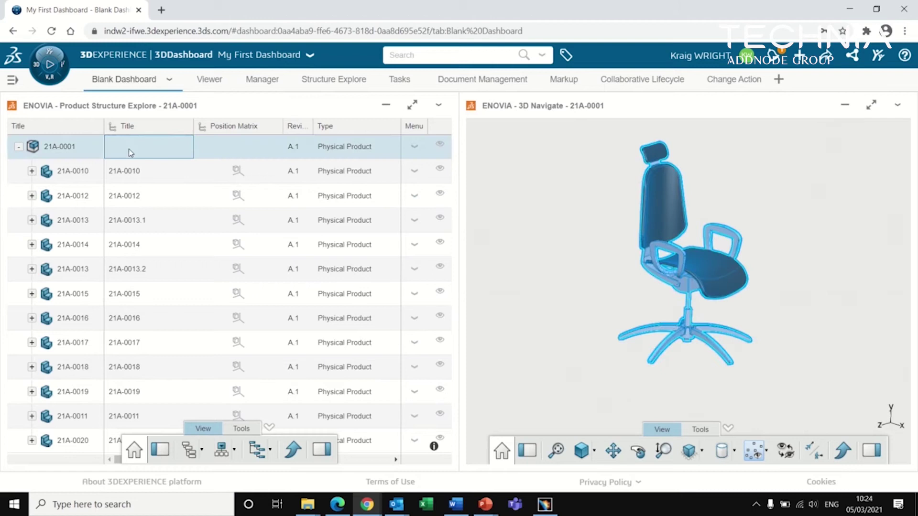
Step: Highlight each part in turn: back rest, head rest, arm rests, base and seat mechanism
{"action": "left_click", "coordinate": [170, 178]}
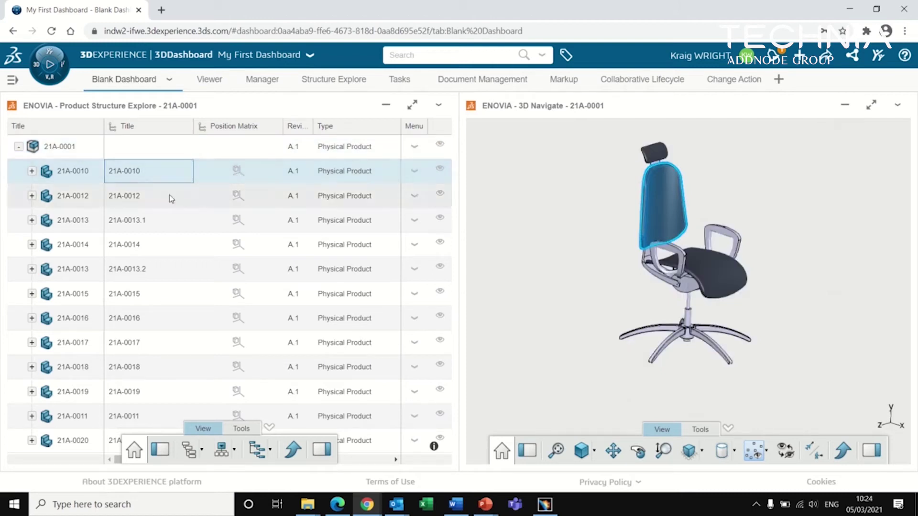
{"action": "left_click", "coordinate": [170, 196]}
{"action": "left_click", "coordinate": [169, 224]}
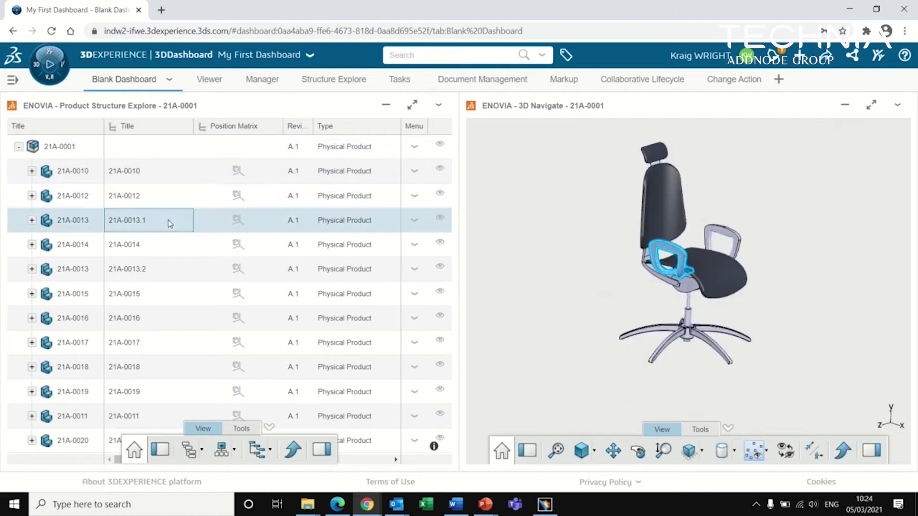
{"action": "left_click", "coordinate": [166, 245]}
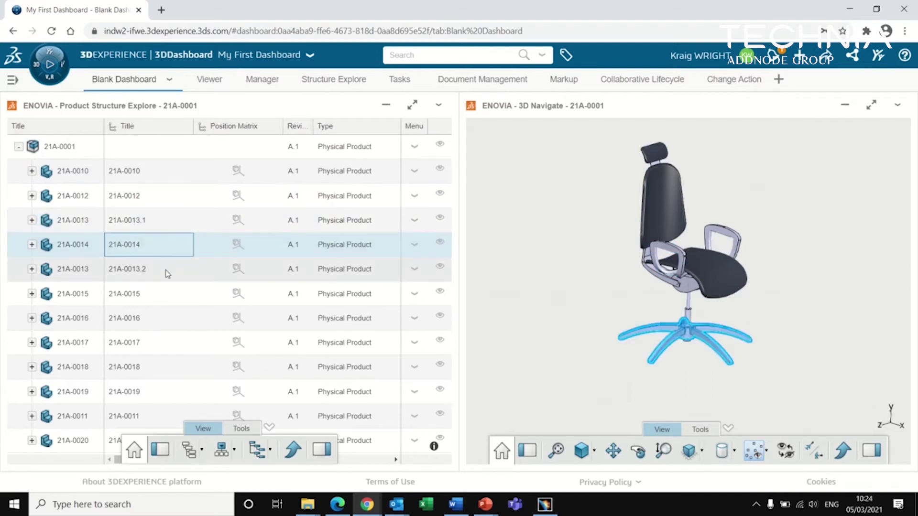
{"action": "left_click", "coordinate": [168, 270]}
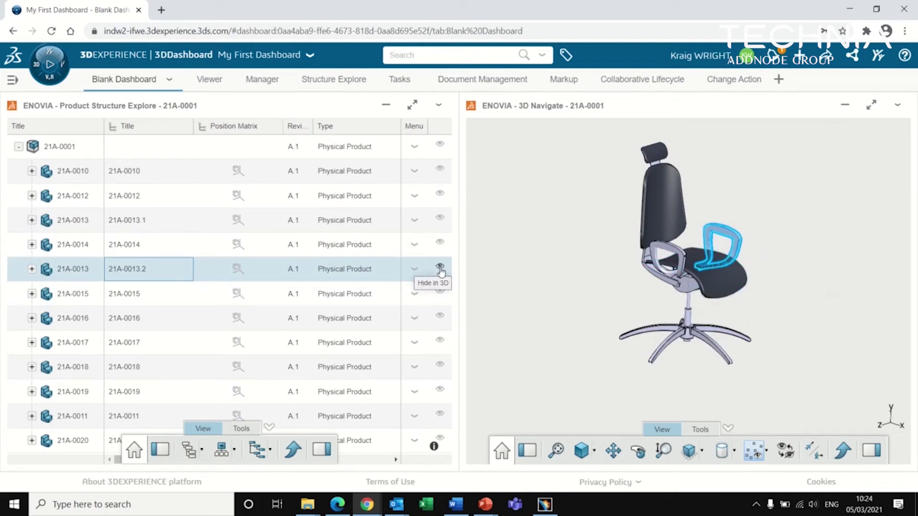
{"action": "left_click", "coordinate": [440, 268]}
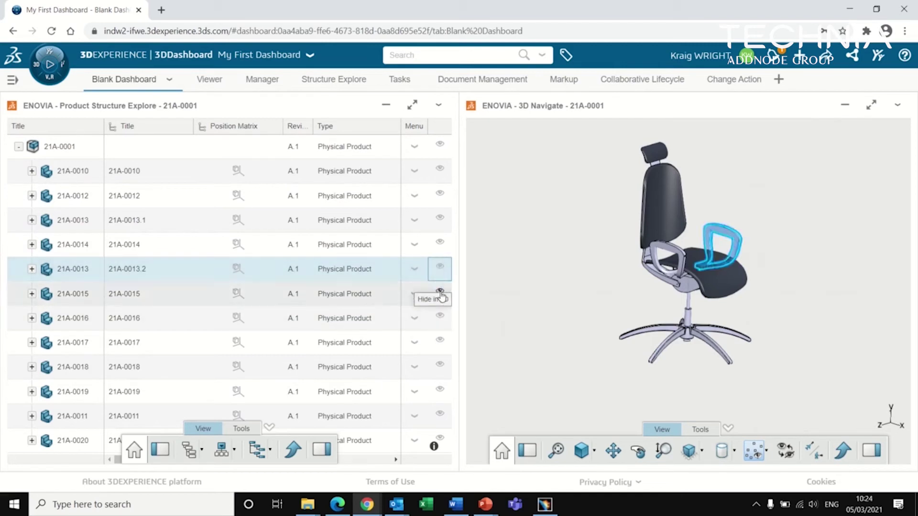
{"action": "left_click", "coordinate": [440, 292]}
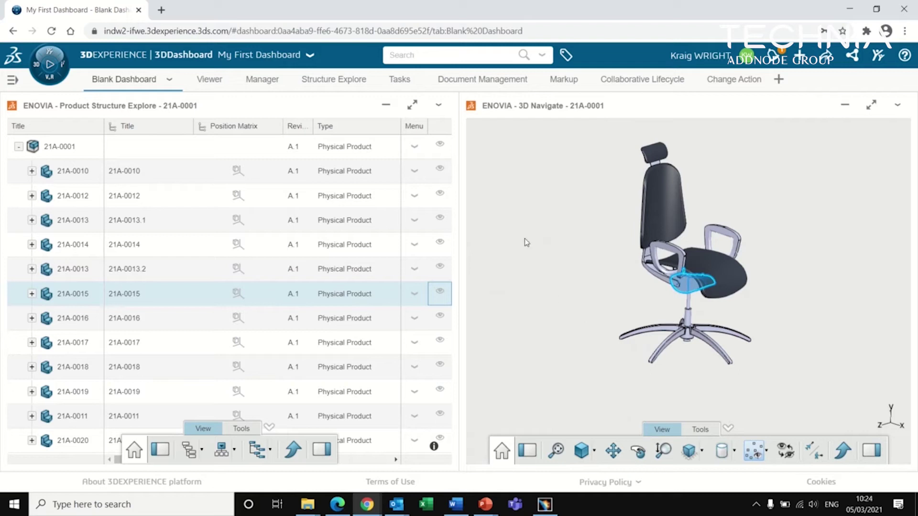
{"action": "left_click", "coordinate": [513, 196]}
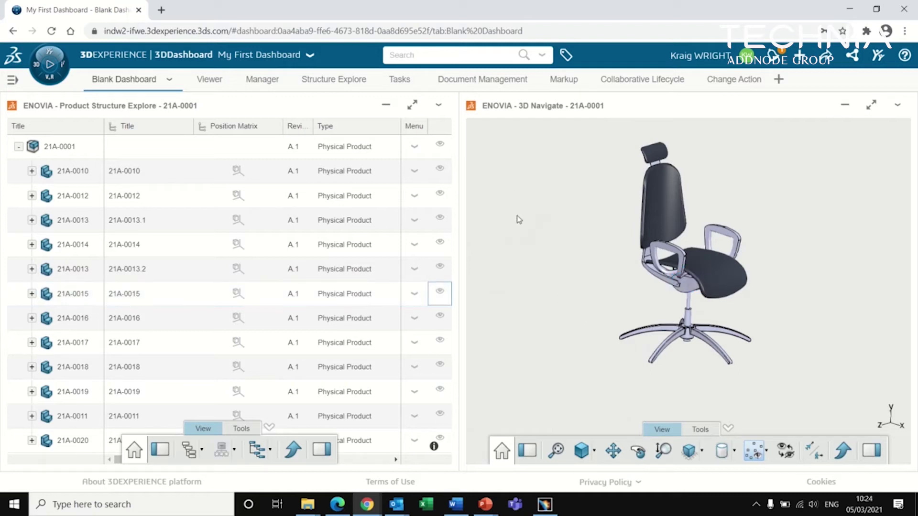
Step: Show 21A-0001's attribute table full-width with a widened Revision column and an item details panel
{"action": "left_click", "coordinate": [412, 108]}
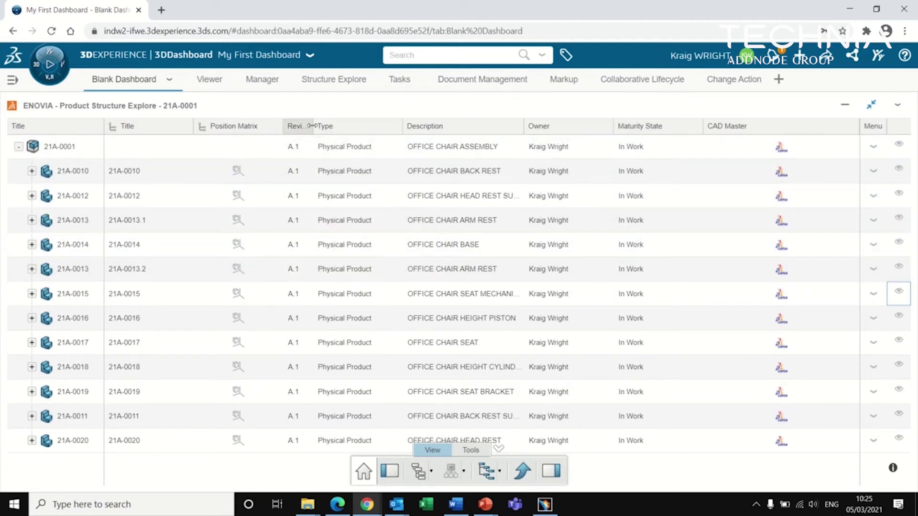
{"action": "left_click_drag", "start_coordinate": [313, 126], "coordinate": [338, 126]}
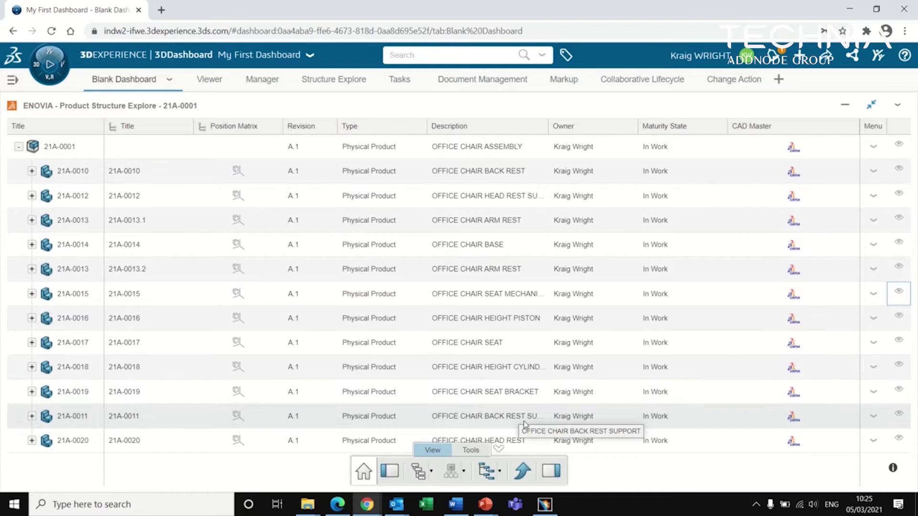
{"action": "left_click", "coordinate": [551, 471]}
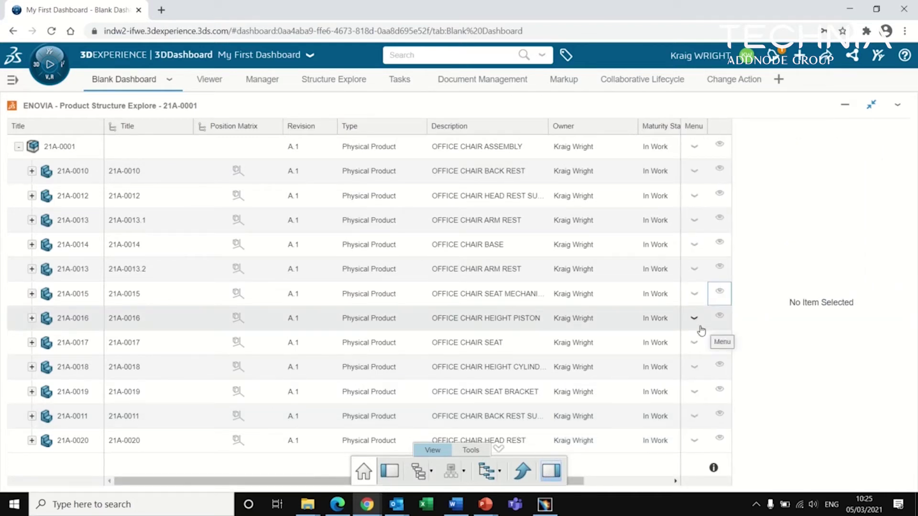
Step: Review back rest 21A-0010's attributes, such as maturity In Work, and list its detail views
{"action": "left_click", "coordinate": [192, 174]}
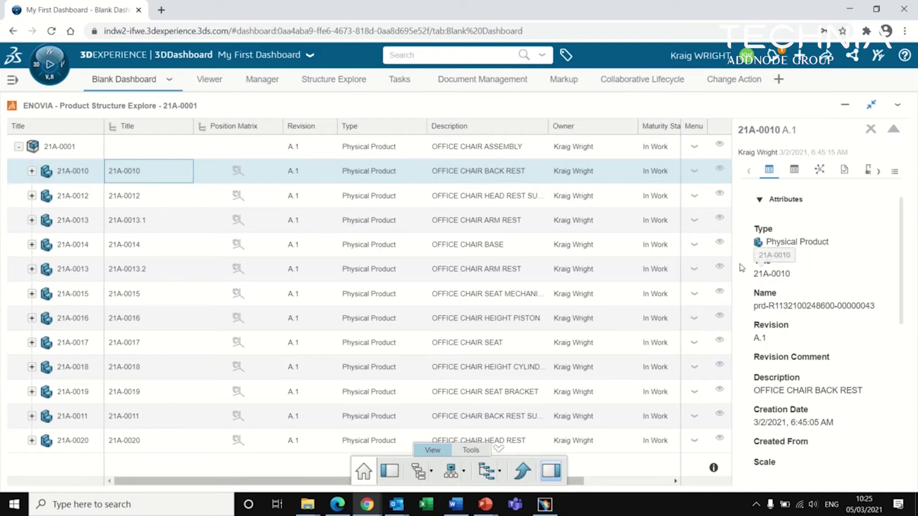
{"action": "scroll", "coordinate": [824, 348], "scroll_direction": "down", "scroll_amount": 2}
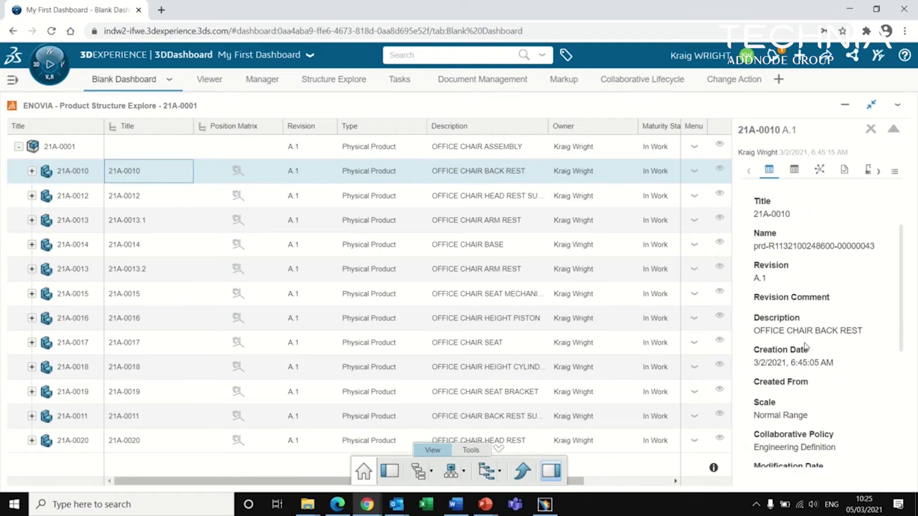
{"action": "scroll", "coordinate": [807, 347], "scroll_direction": "down", "scroll_amount": 2}
{"action": "left_click_drag", "start_coordinate": [758, 302], "coordinate": [807, 303]}
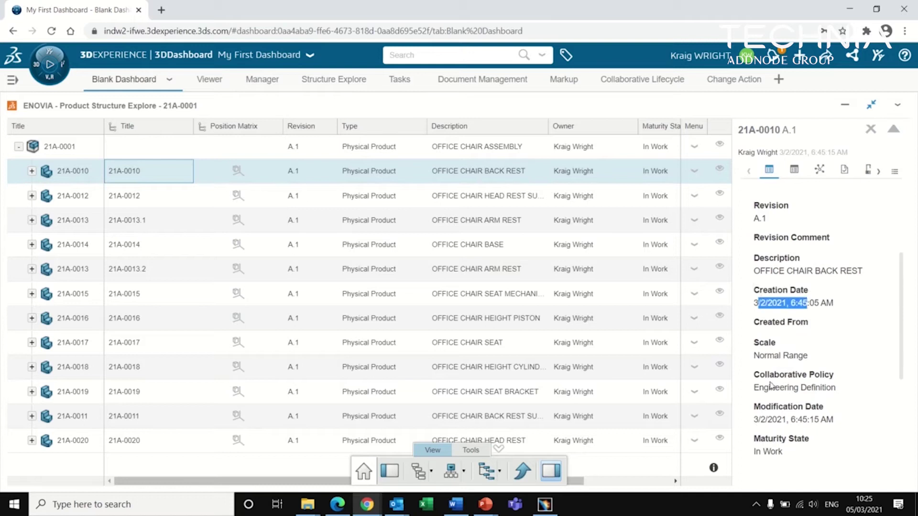
{"action": "left_click_drag", "start_coordinate": [757, 421], "coordinate": [819, 421]}
{"action": "scroll", "coordinate": [858, 414], "scroll_direction": "down", "scroll_amount": 5}
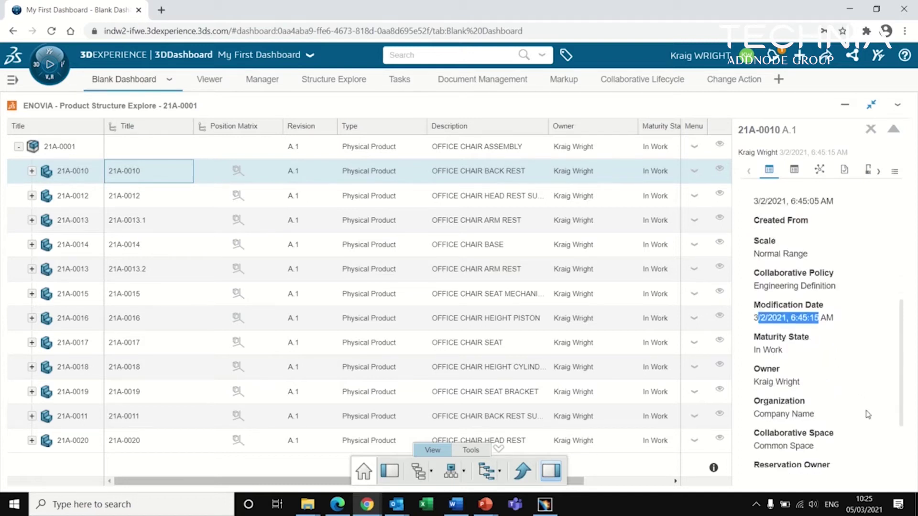
{"action": "scroll", "coordinate": [849, 400], "scroll_direction": "down", "scroll_amount": 1}
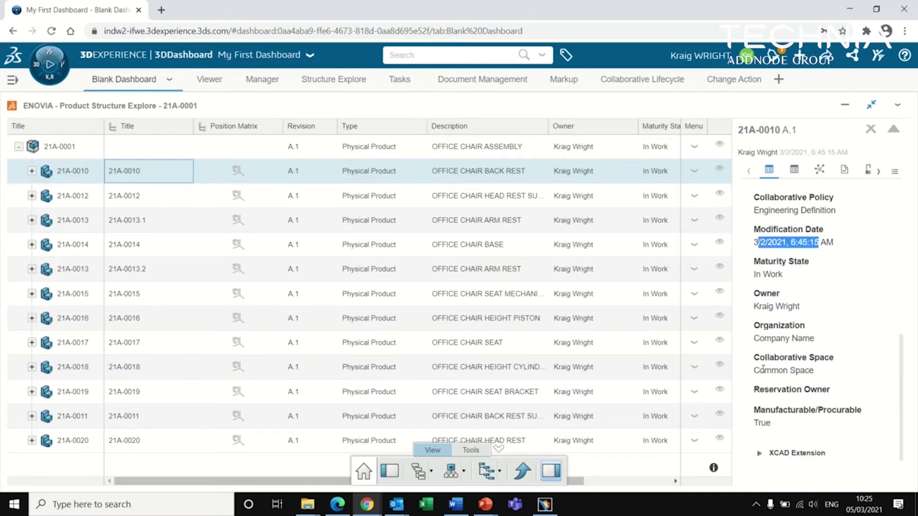
{"action": "left_click_drag", "start_coordinate": [764, 370], "coordinate": [813, 370]}
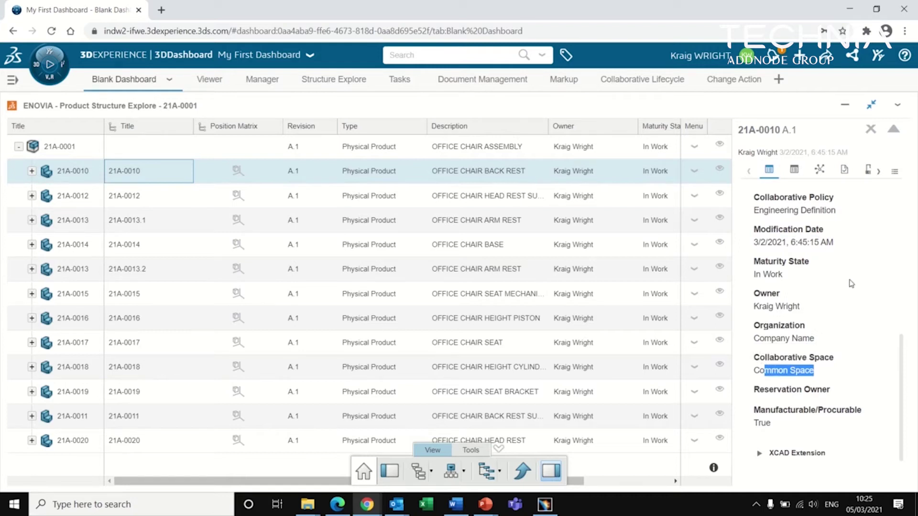
{"action": "left_click", "coordinate": [893, 172]}
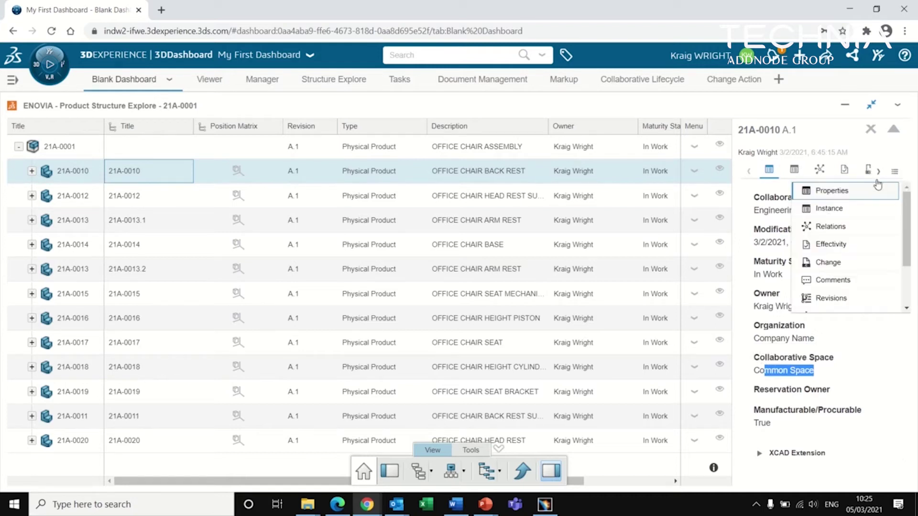
Step: Show back rest 21A-0010's Relations with its Parents and Children expanded
{"action": "scroll", "coordinate": [830, 268], "scroll_direction": "down", "scroll_amount": 2}
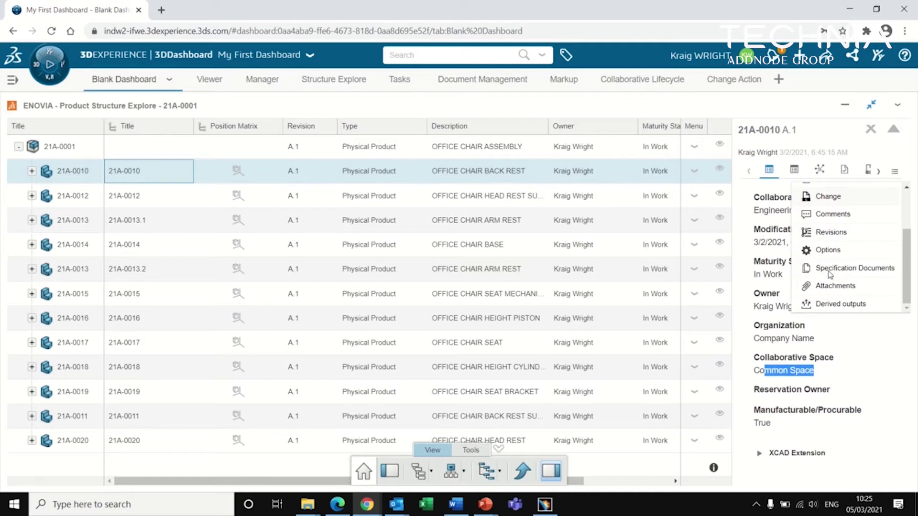
{"action": "scroll", "coordinate": [830, 273], "scroll_direction": "up", "scroll_amount": 2}
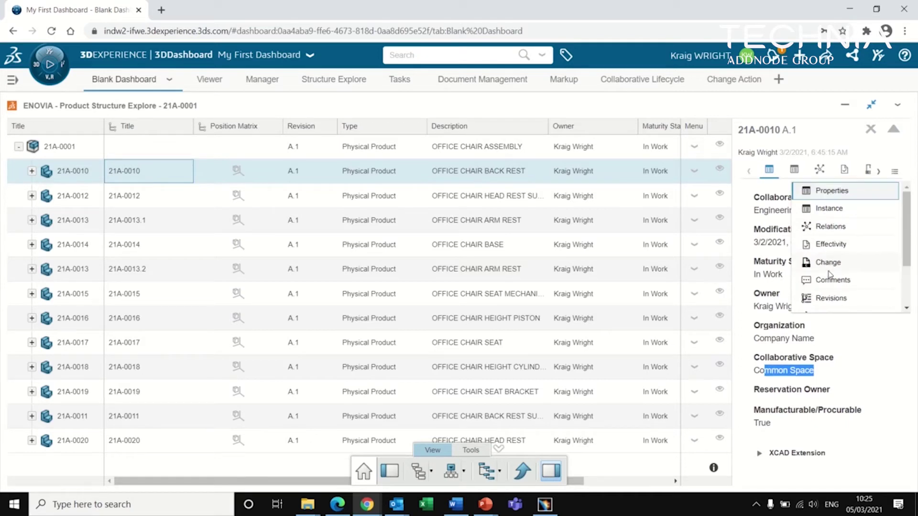
{"action": "left_click", "coordinate": [832, 225]}
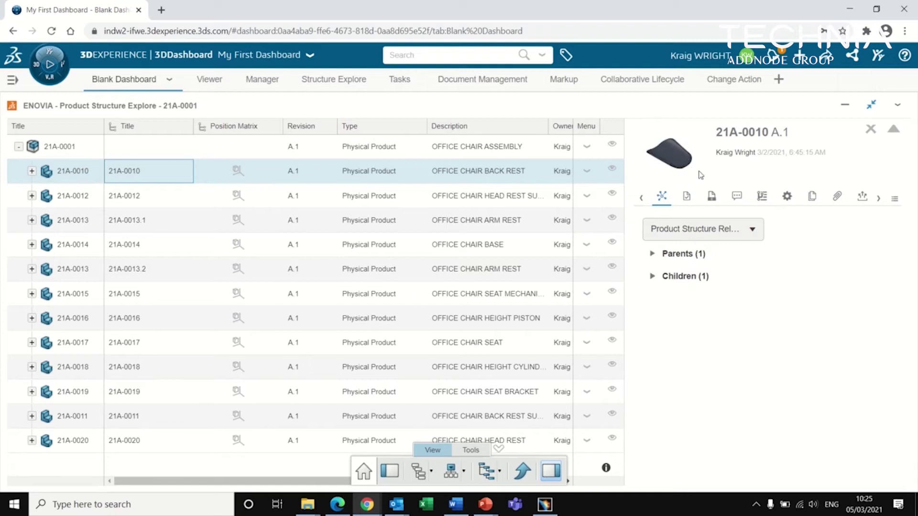
{"action": "left_click", "coordinate": [652, 253]}
{"action": "left_click", "coordinate": [653, 354]}
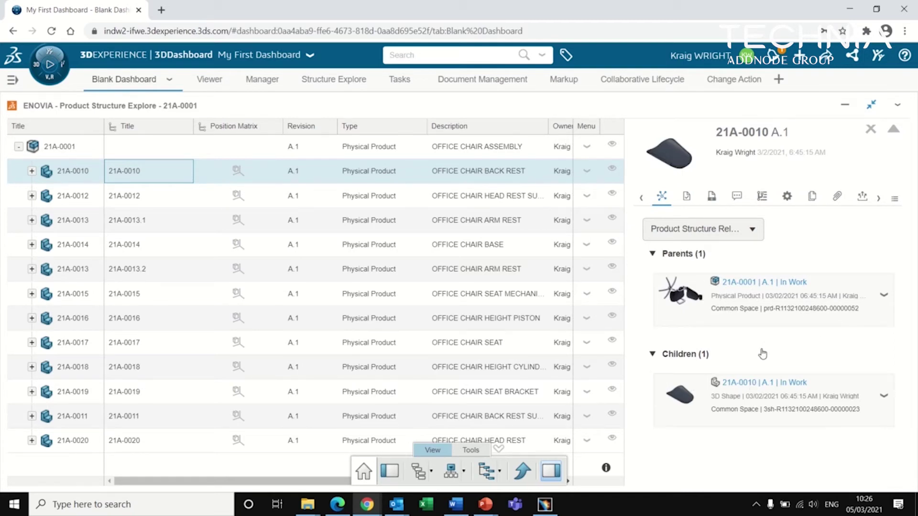
Step: Keep the product structure relation type and check the back rest's attachments, finding none
{"action": "left_click", "coordinate": [752, 234]}
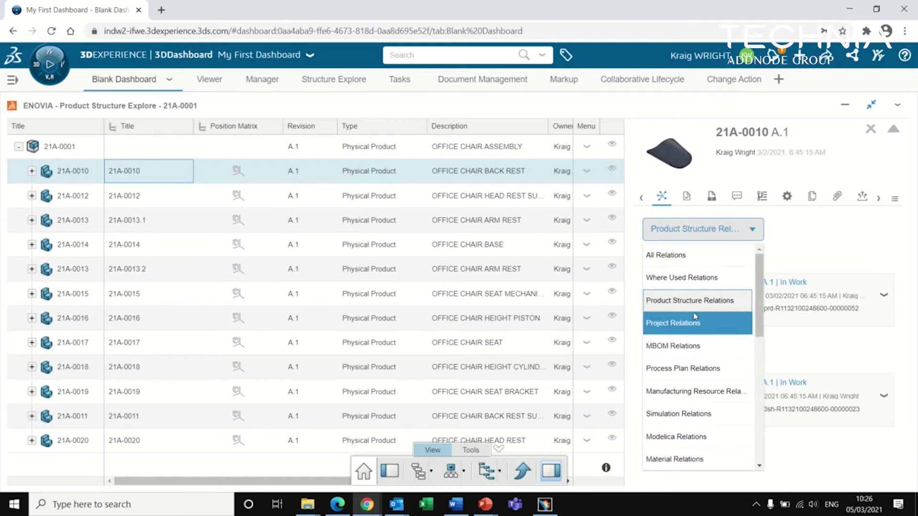
{"action": "left_click", "coordinate": [752, 229]}
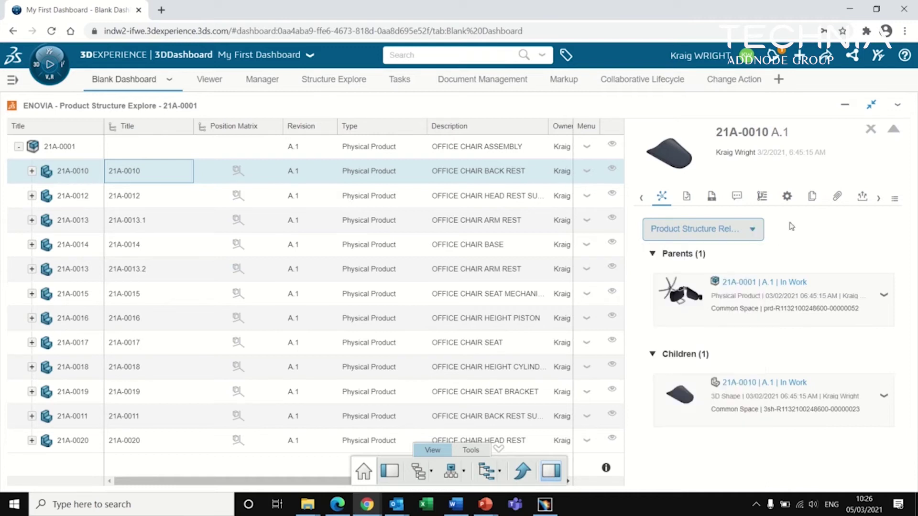
{"action": "left_click", "coordinate": [837, 197]}
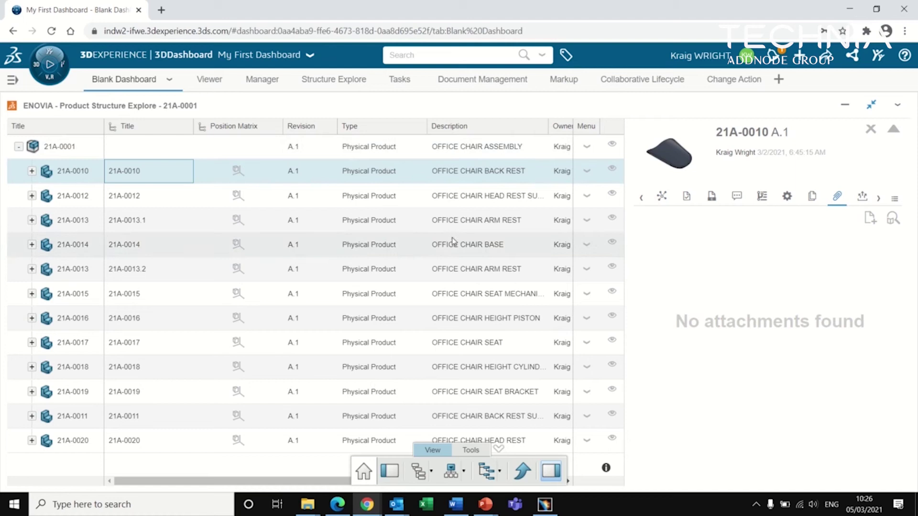
Step: Restore the side-by-side views, rotate the chair, and maximize 3D Navigate with its Tools set
{"action": "left_click", "coordinate": [871, 105]}
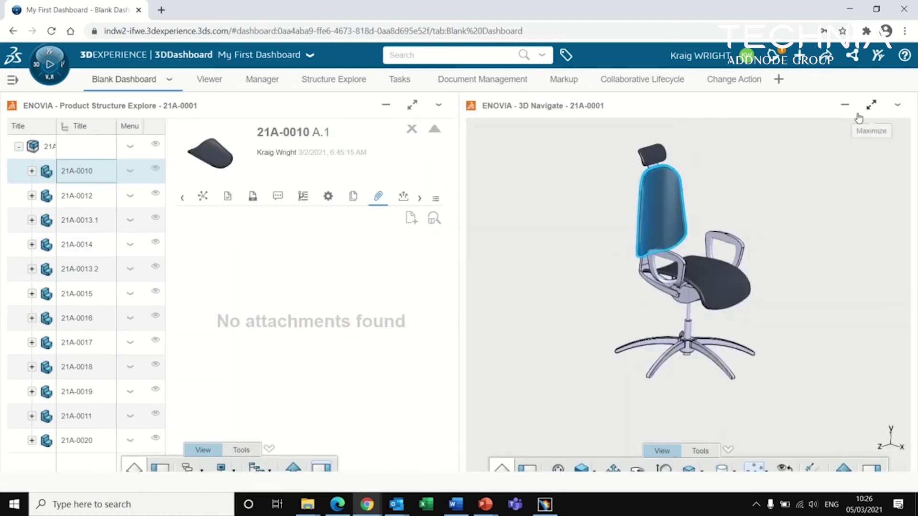
{"action": "left_click", "coordinate": [768, 192]}
{"action": "left_click_drag", "start_coordinate": [762, 304], "coordinate": [750, 342]}
{"action": "left_click", "coordinate": [701, 430]}
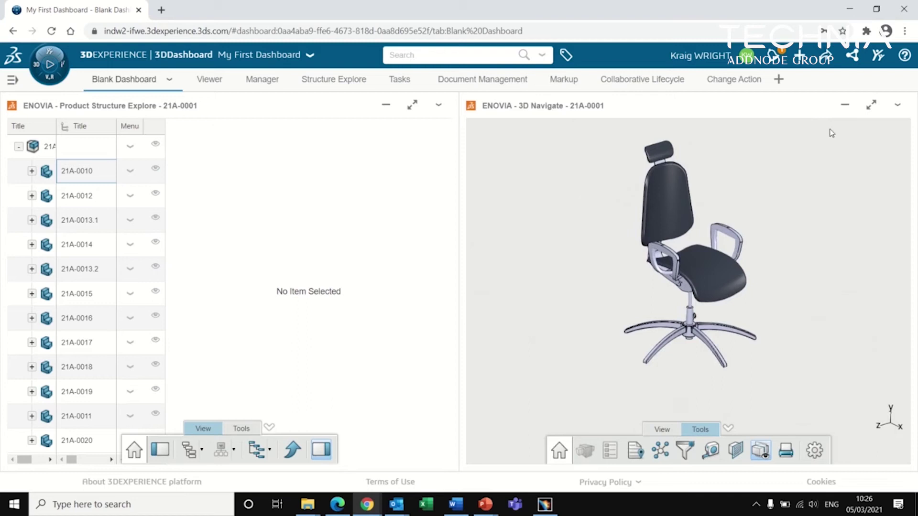
{"action": "left_click", "coordinate": [871, 105]}
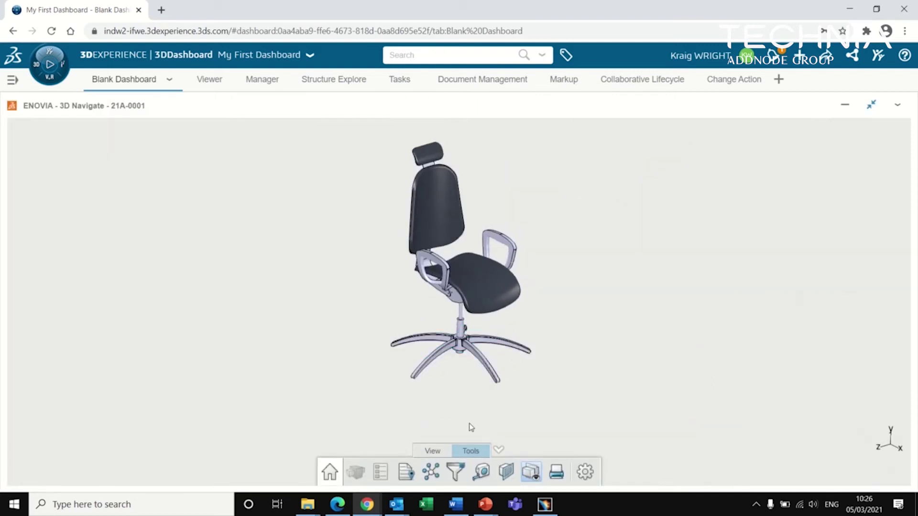
Step: Measure the armrest length (183.773mm) and place the label to the left of the chair
{"action": "left_click", "coordinate": [482, 472]}
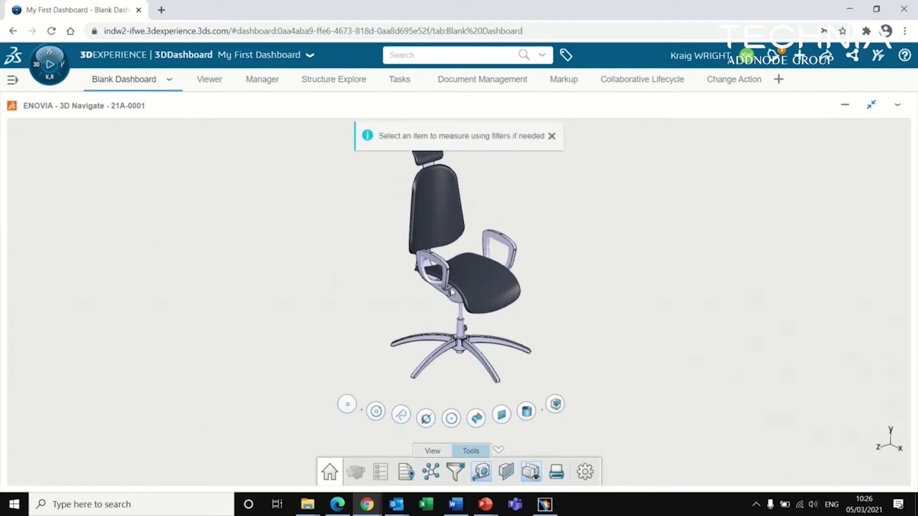
{"action": "left_click", "coordinate": [432, 266]}
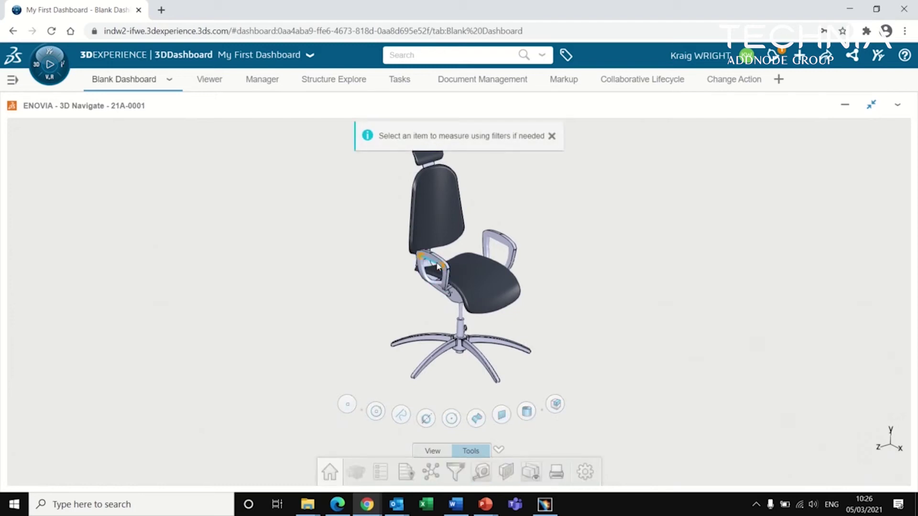
{"action": "left_click_drag", "start_coordinate": [417, 244], "coordinate": [251, 293]}
{"action": "left_click", "coordinate": [421, 271]}
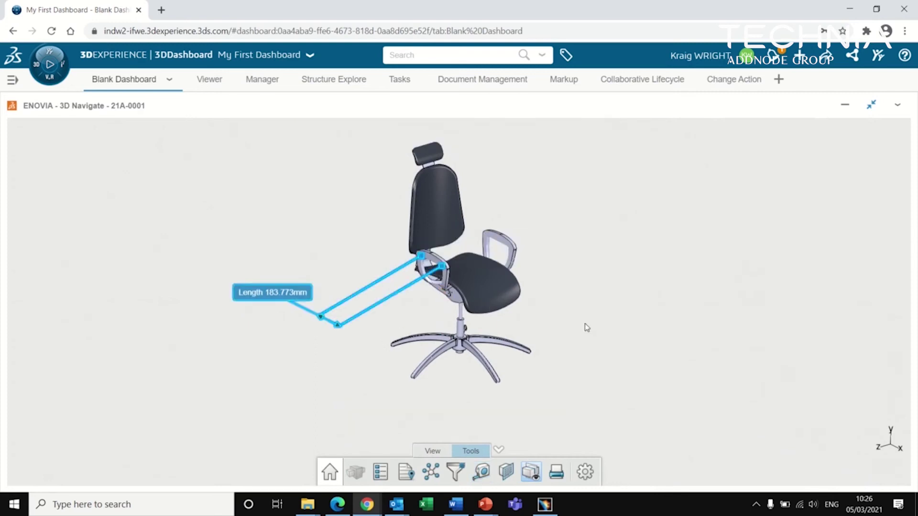
{"action": "left_click", "coordinate": [507, 472]}
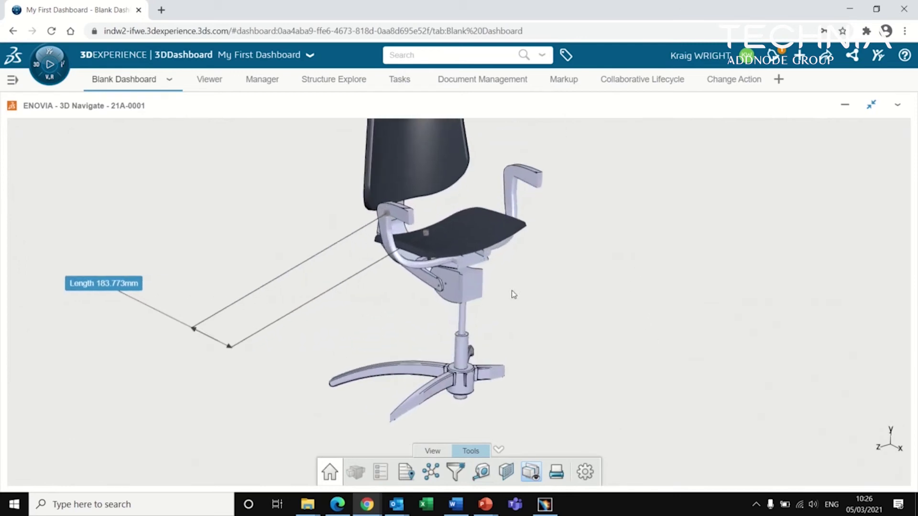
Step: Cut a section through the chair, view it face-on, then erase it and restore the layout
{"action": "left_click", "coordinate": [533, 472]}
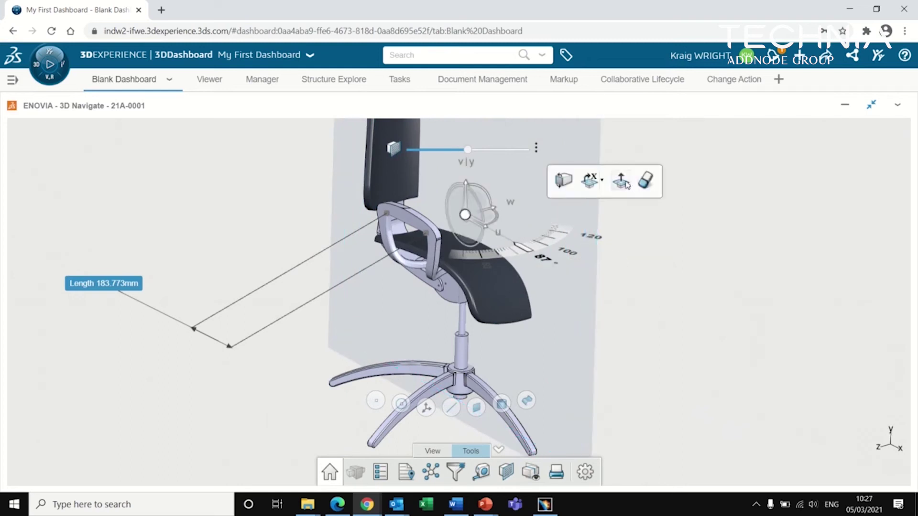
{"action": "left_click", "coordinate": [560, 178]}
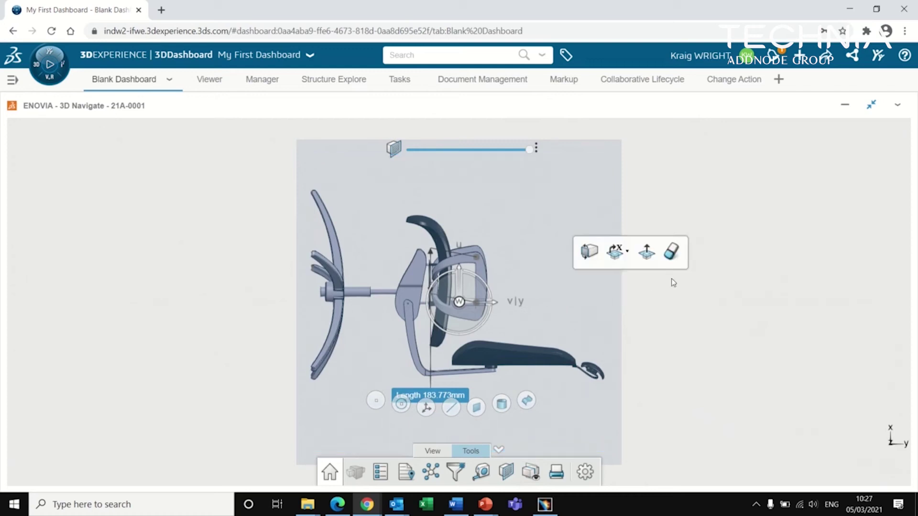
{"action": "left_click", "coordinate": [671, 252]}
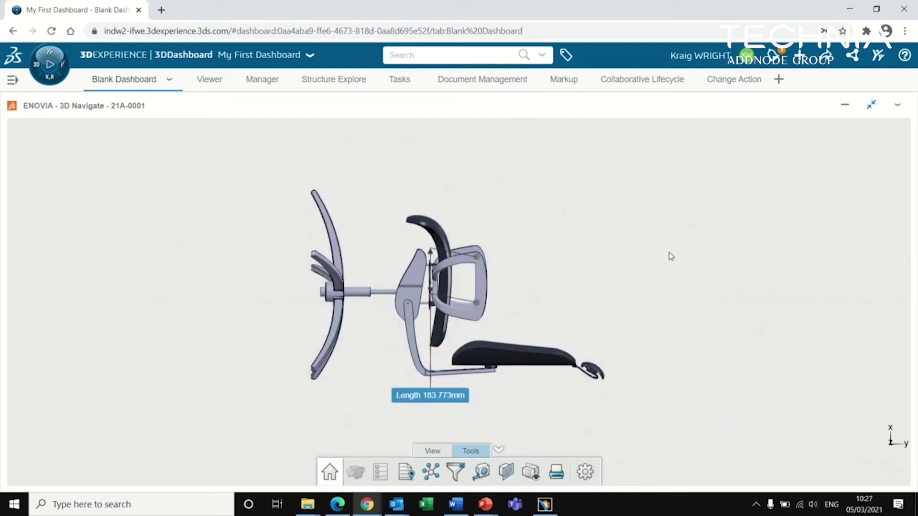
{"action": "left_click", "coordinate": [871, 104]}
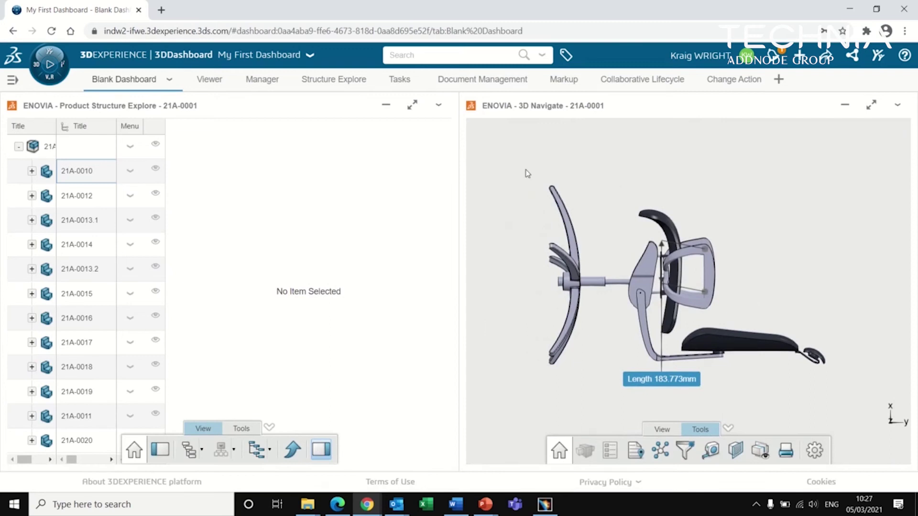
Step: Show school chair 23A-0010's structure at full dashboard width with the item details side panel open
{"action": "left_click", "coordinate": [337, 81]}
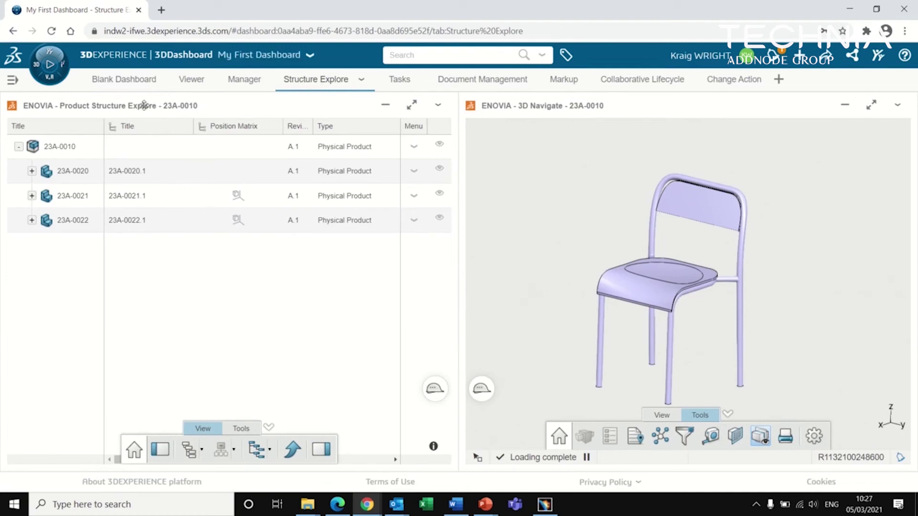
{"action": "left_click", "coordinate": [122, 157]}
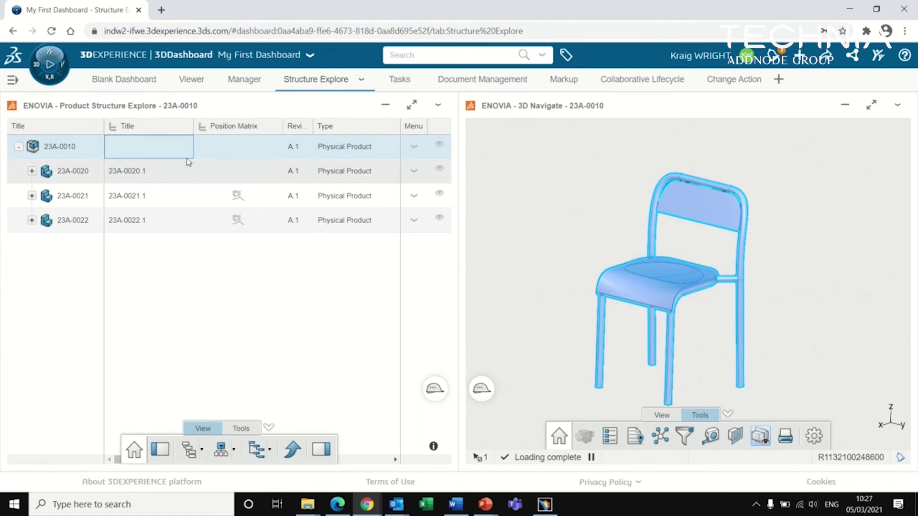
{"action": "left_click", "coordinate": [491, 169]}
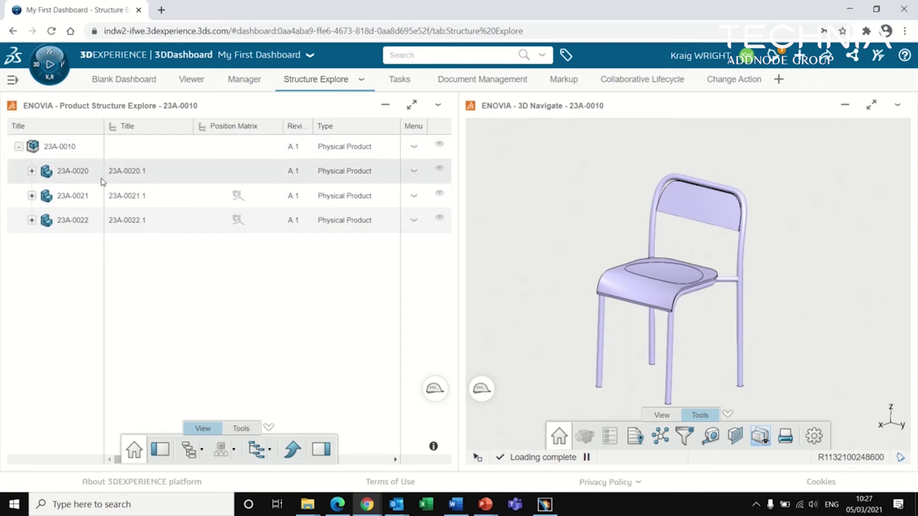
{"action": "left_click", "coordinate": [411, 106]}
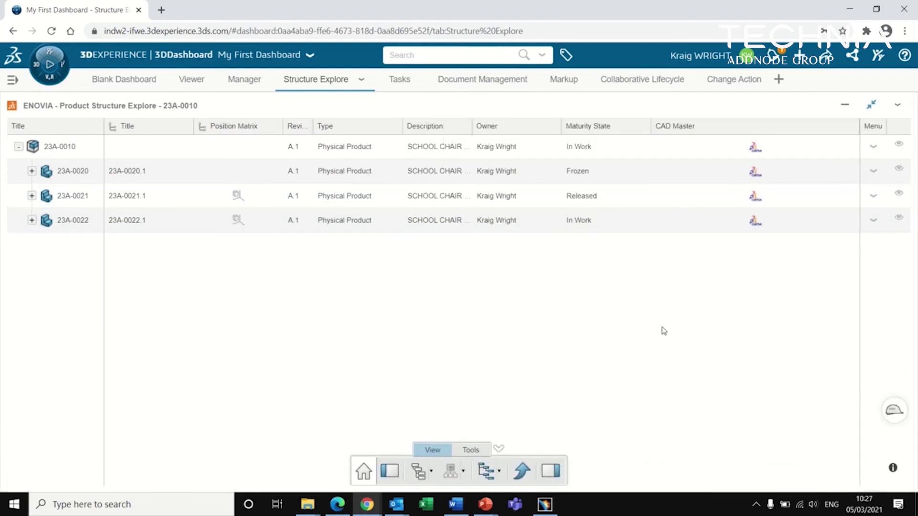
{"action": "left_click", "coordinate": [556, 472]}
Step: Inspect part 23A-0022's derived outputs, including the STEP and 3DXML ChairBack files, then close its panel
{"action": "left_click", "coordinate": [169, 221]}
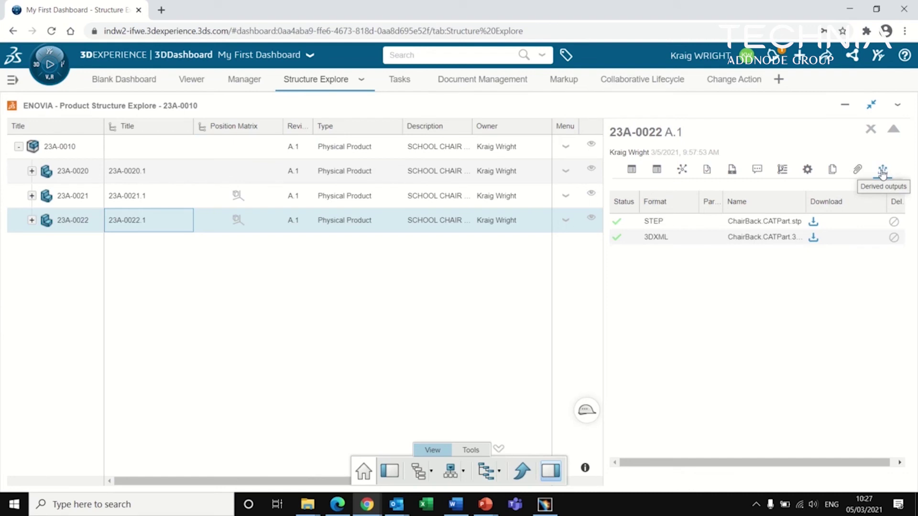
{"action": "left_click", "coordinate": [707, 238]}
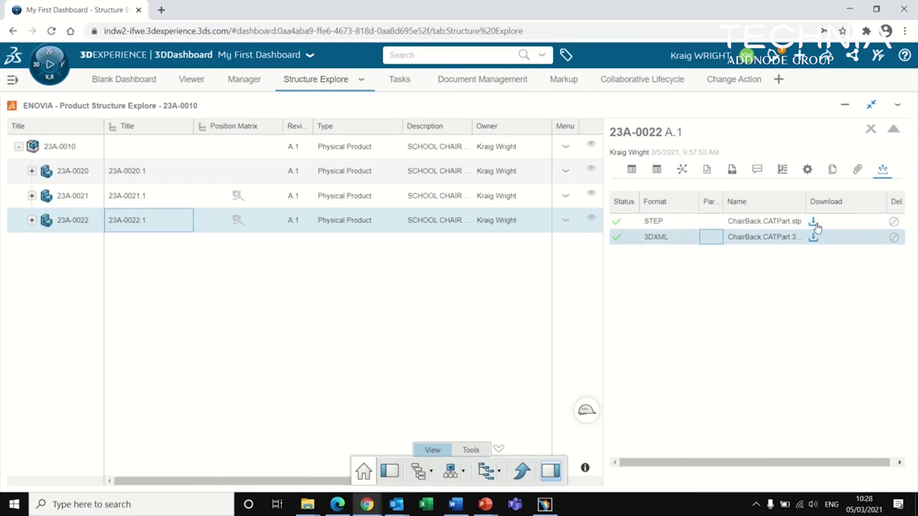
{"action": "left_click", "coordinate": [871, 129]}
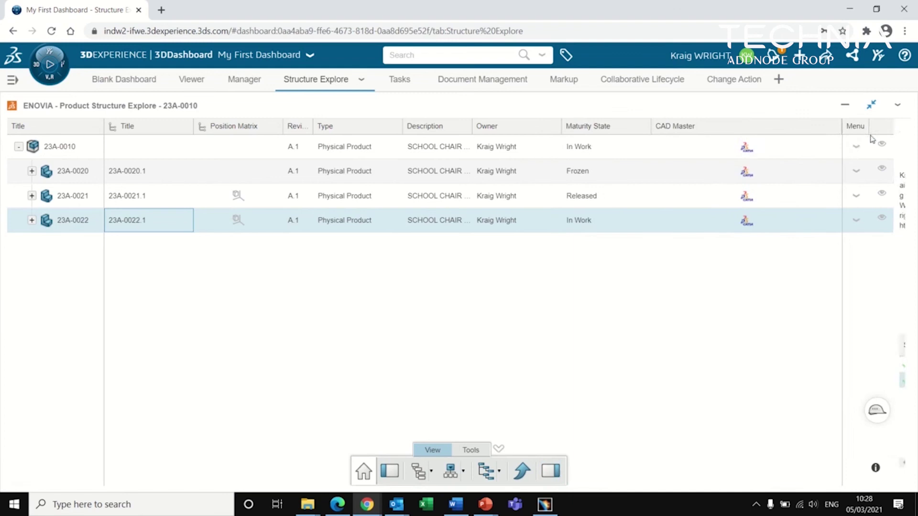
Step: Restore the 3D Navigate view and colorize the chair by the 6W tag What > Maturity State
{"action": "left_click", "coordinate": [872, 106]}
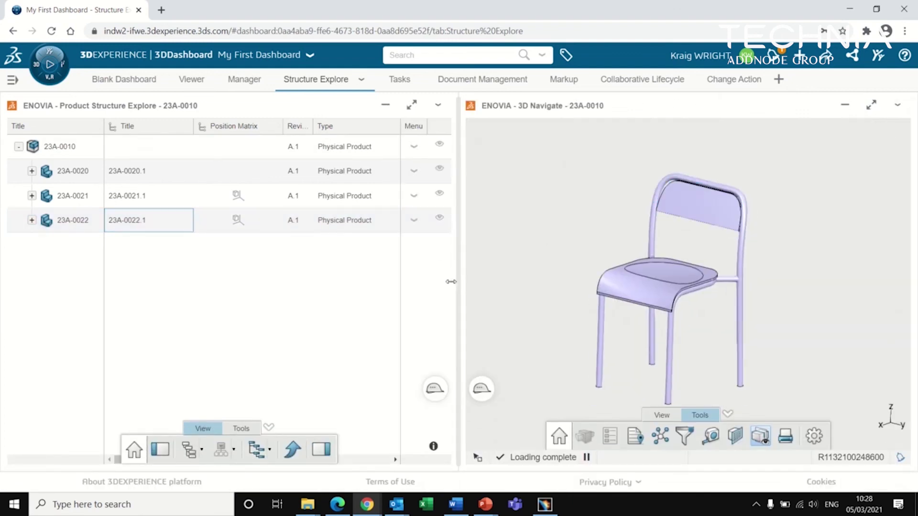
{"action": "left_click", "coordinate": [564, 57]}
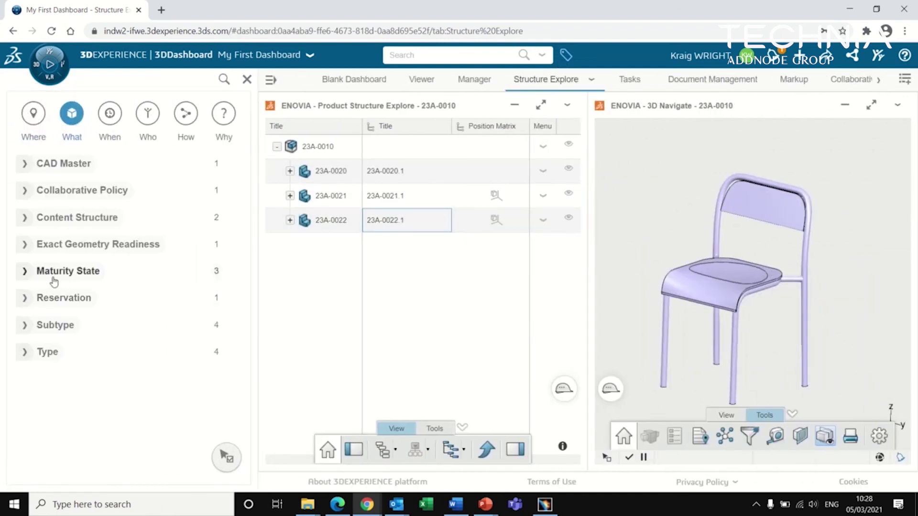
{"action": "left_click", "coordinate": [31, 279]}
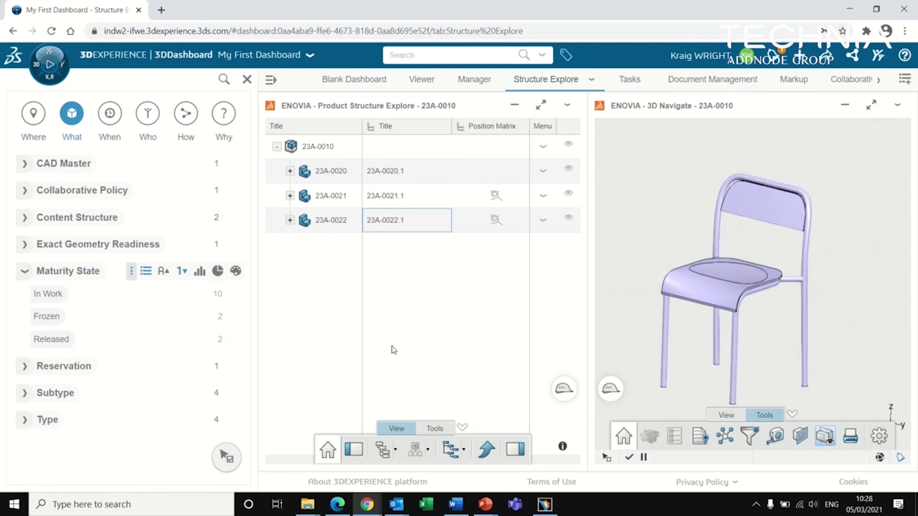
{"action": "left_click", "coordinate": [236, 271]}
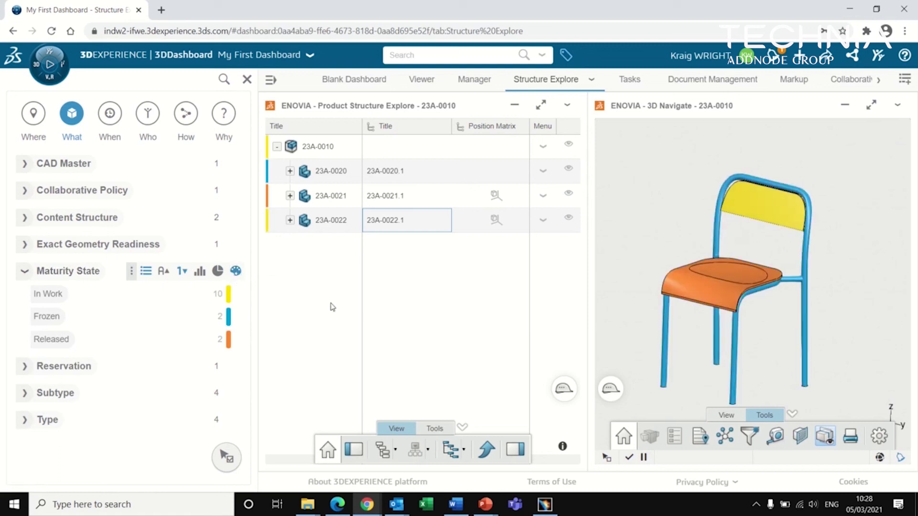